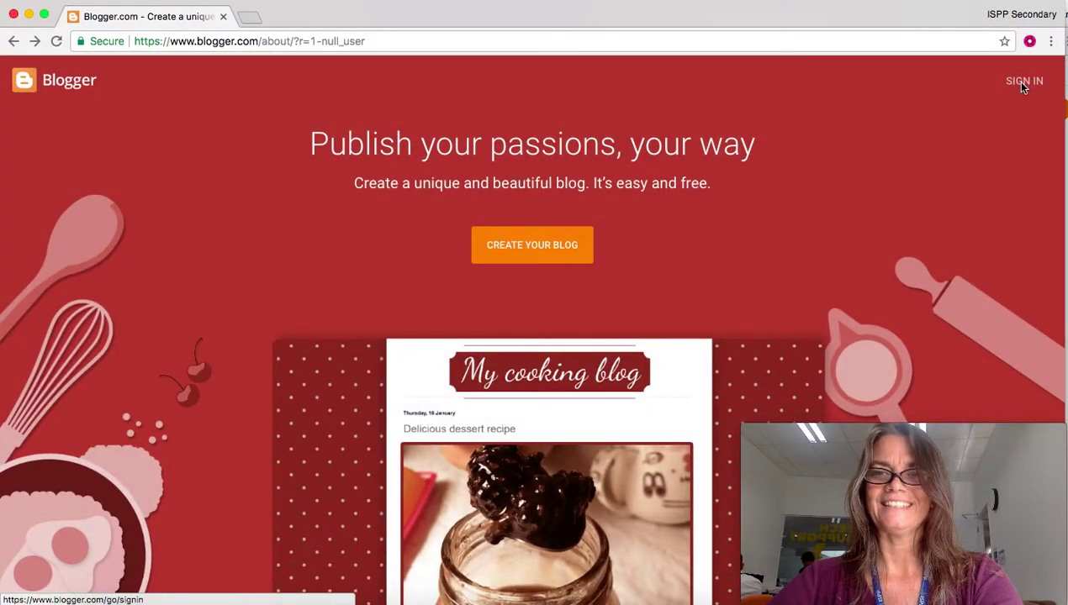
Sign in to Blogger with the account password and finish the recovery options page without adding any recovery details.
{"action": "left_click", "coordinate": [1021, 83]}
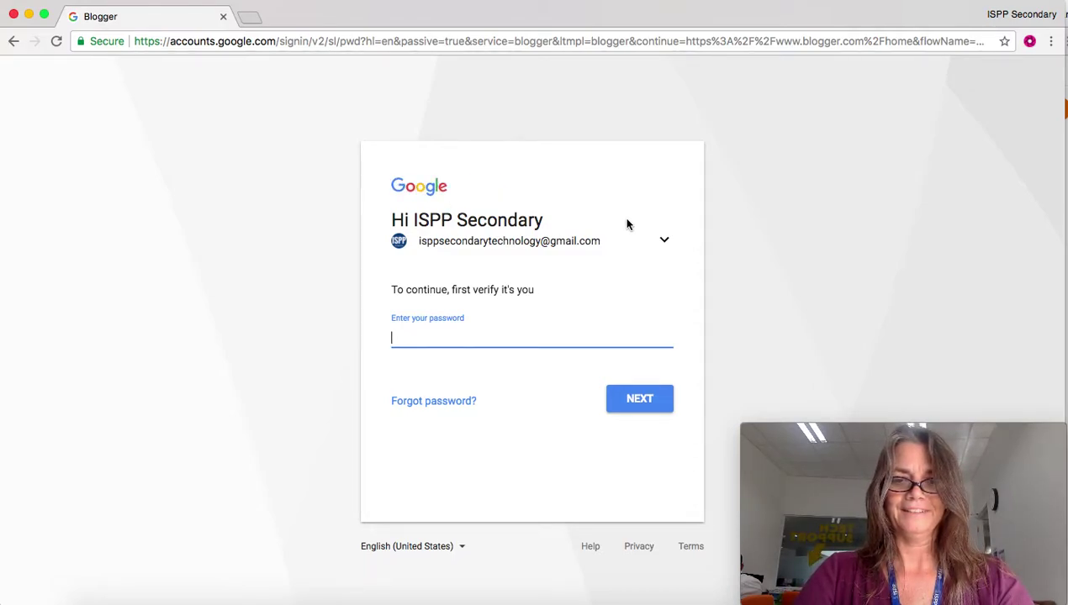
{"action": "type", "text": "•••••••••••••"}
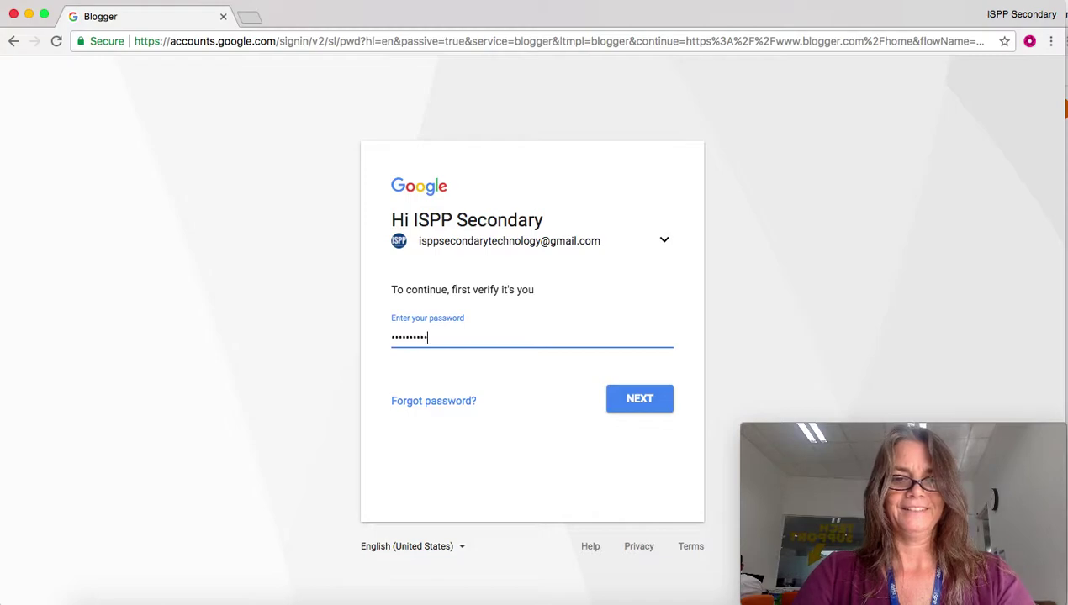
{"action": "key", "text": "Return"}
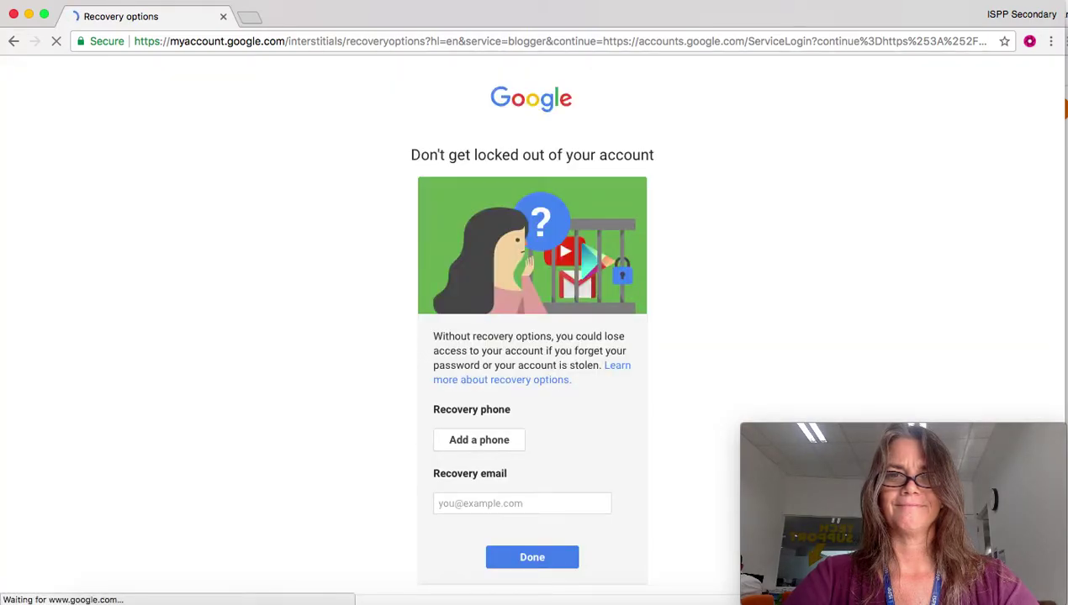
{"action": "left_click", "coordinate": [521, 559]}
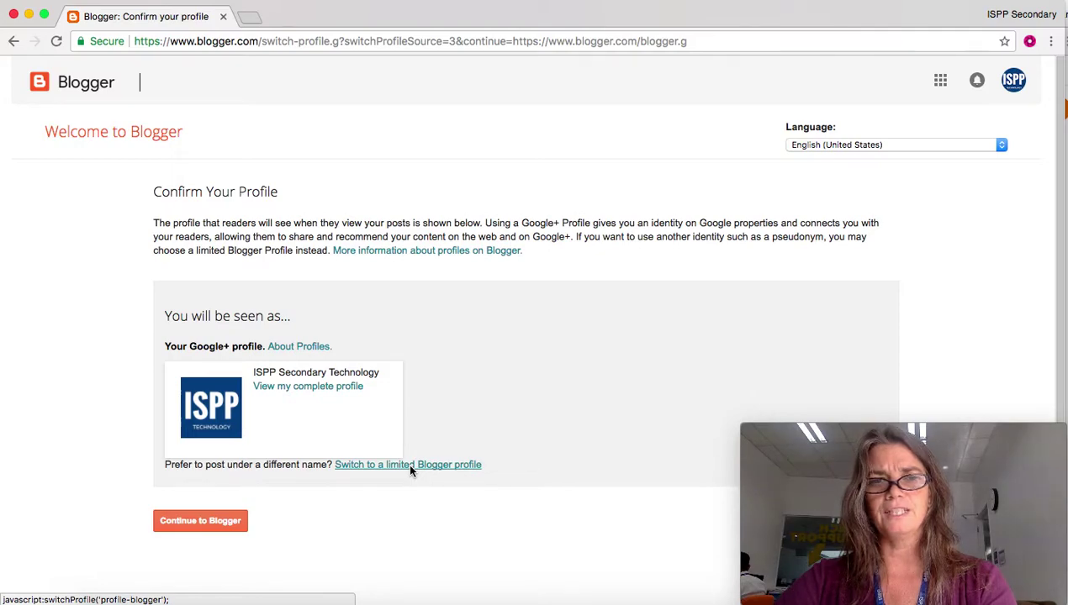
Switch to a limited Blogger profile, enter the teacher's name as display name, and continue to Blogger.
{"action": "left_click", "coordinate": [410, 467]}
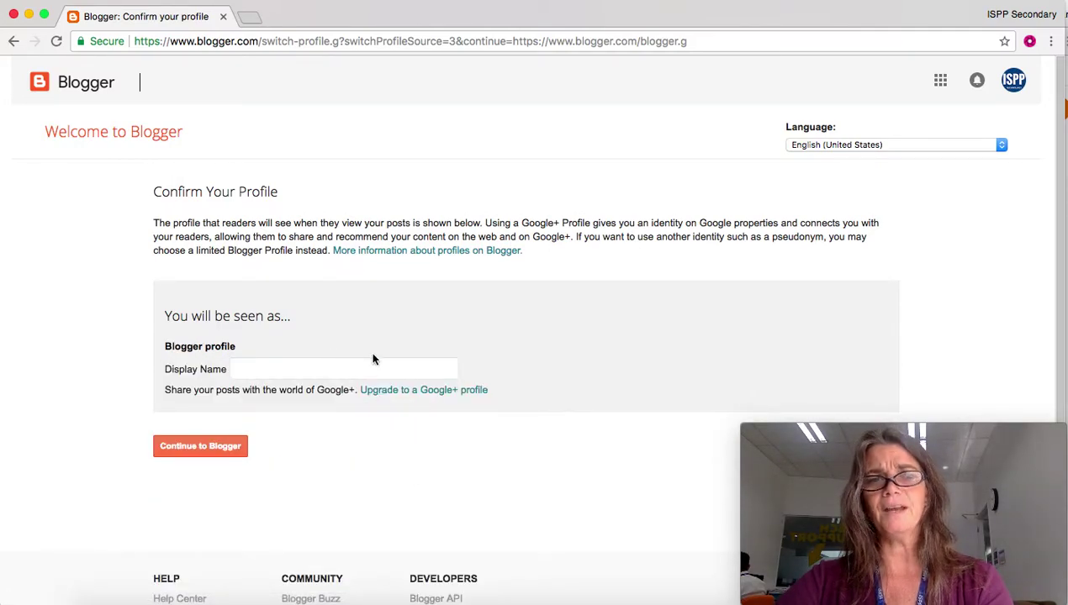
{"action": "left_click", "coordinate": [251, 372]}
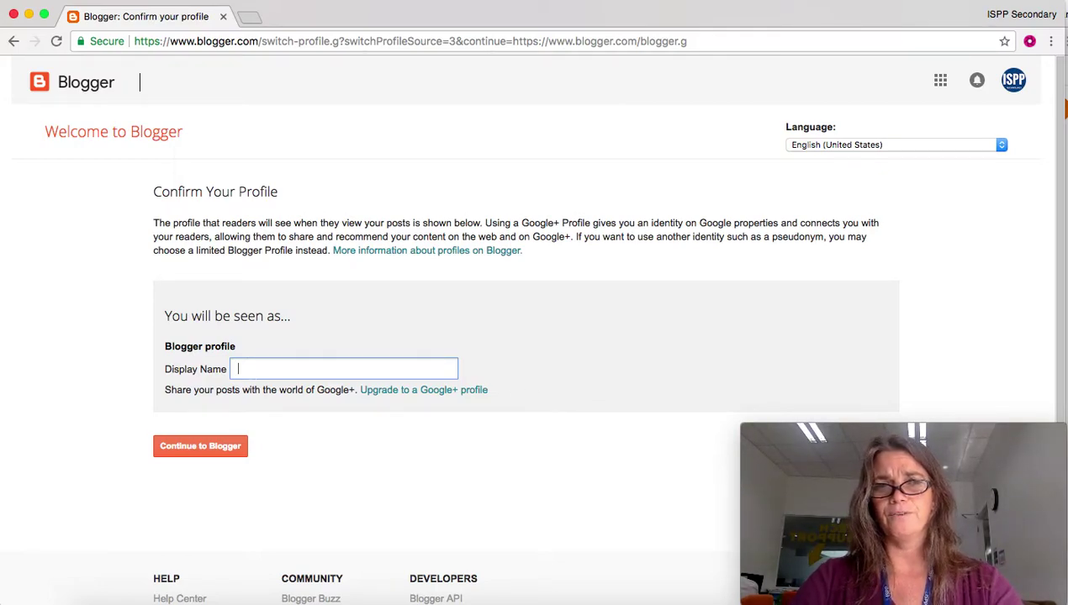
{"action": "type", "text": "Ms Woods"}
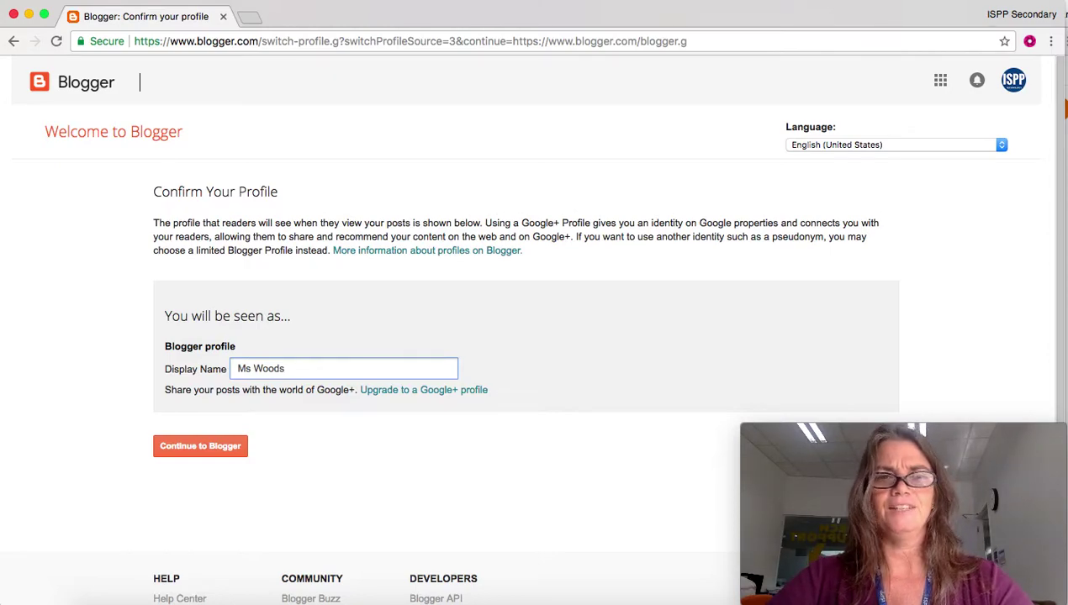
{"action": "left_click", "coordinate": [195, 451]}
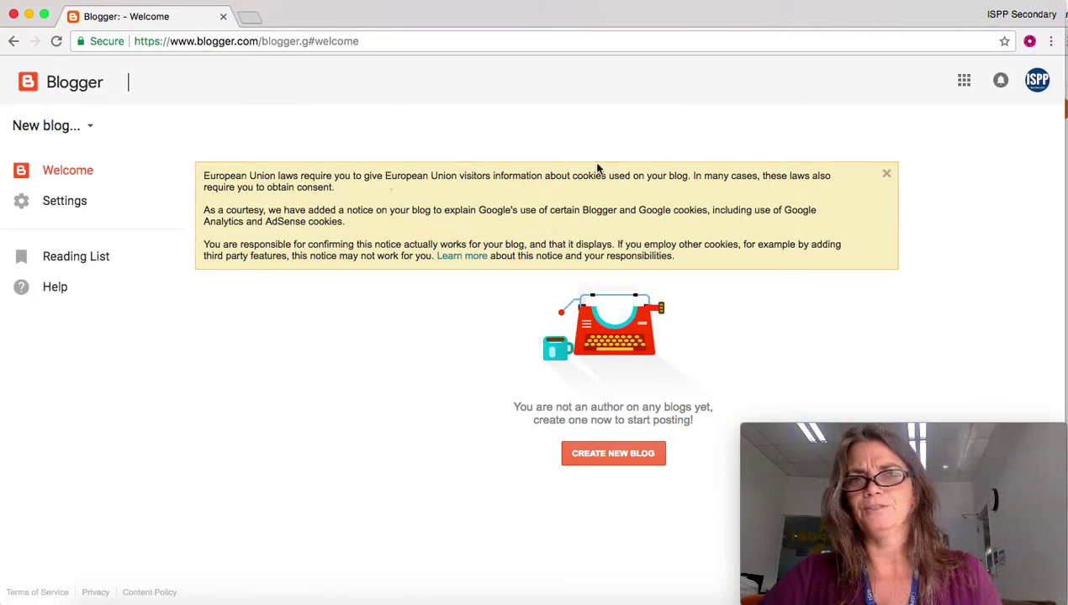
Dismiss the cookie notice and start a new blog titled with the teacher's name followed by "ISPP Learning Portfolio".
{"action": "left_click", "coordinate": [886, 175]}
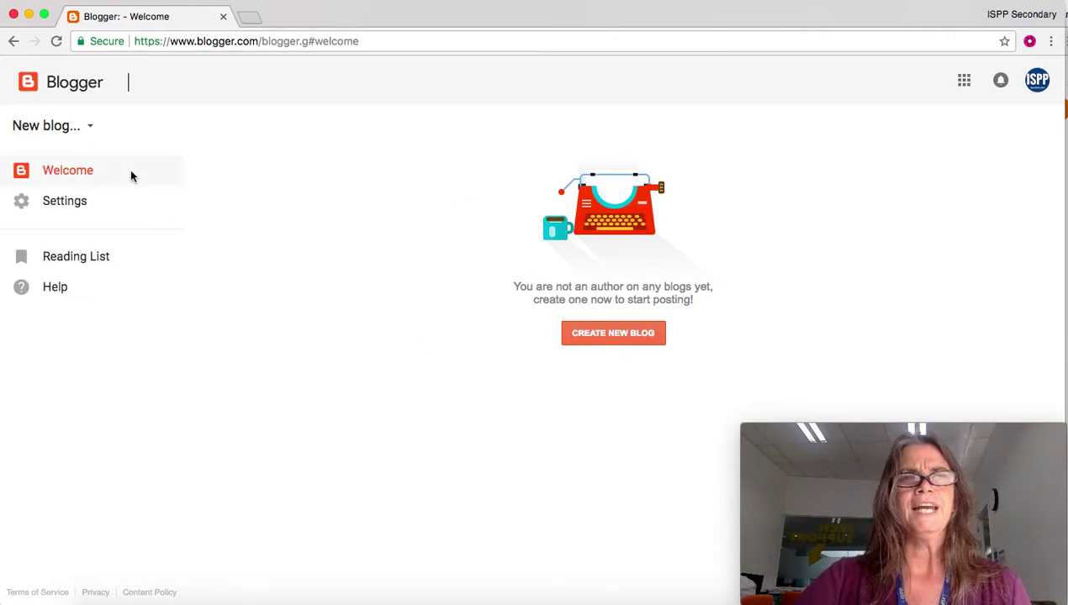
{"action": "left_click", "coordinate": [616, 337]}
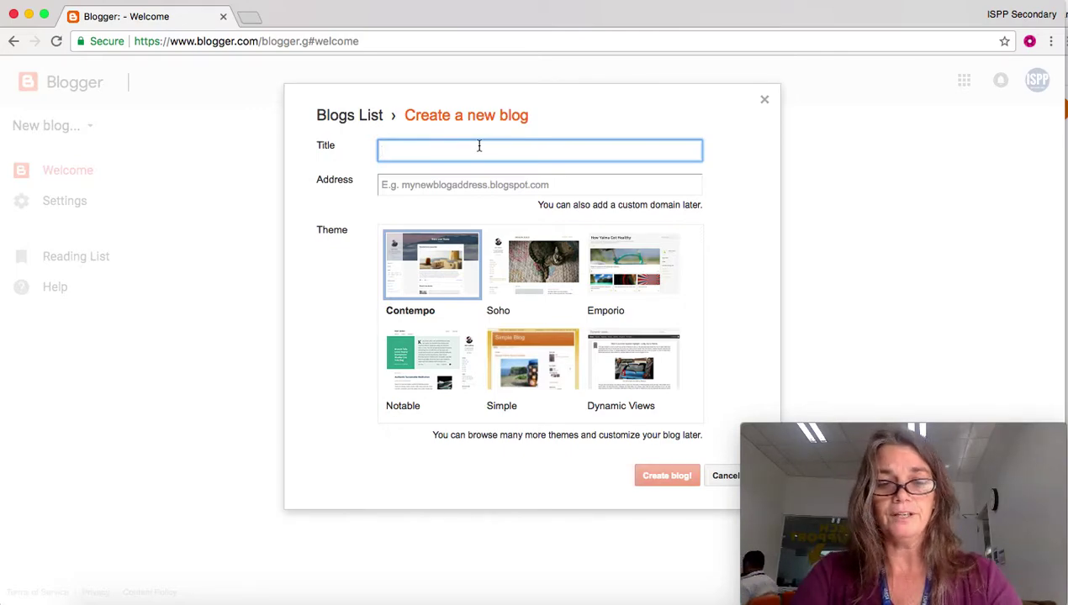
{"action": "type", "text": "Ms"}
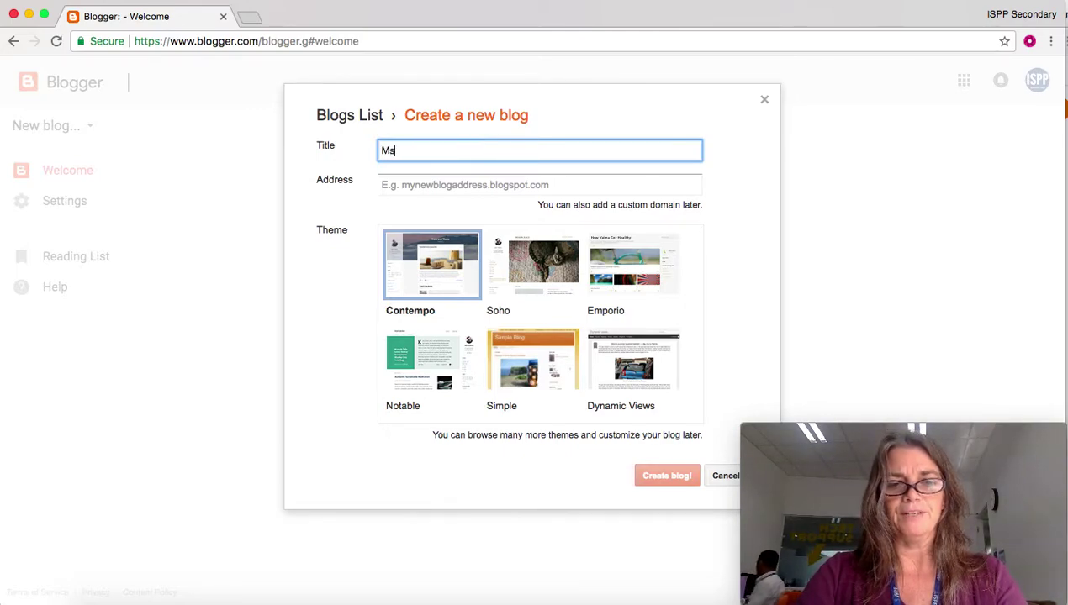
{"action": "type", "text": " Woods "}
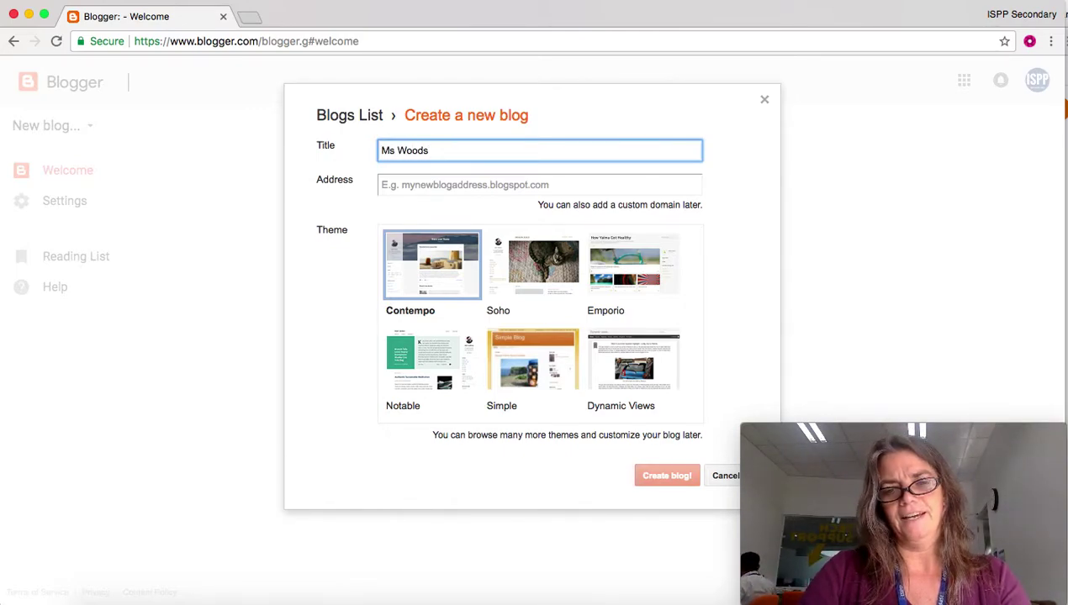
{"action": "type", "text": "ISPP "}
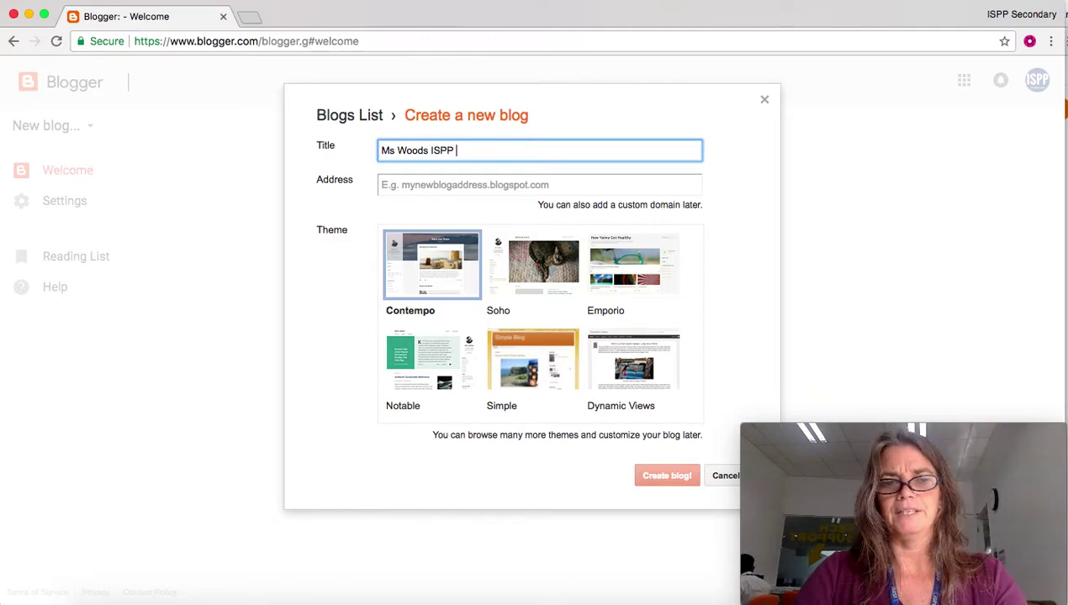
{"action": "type", "text": "Learning Po"}
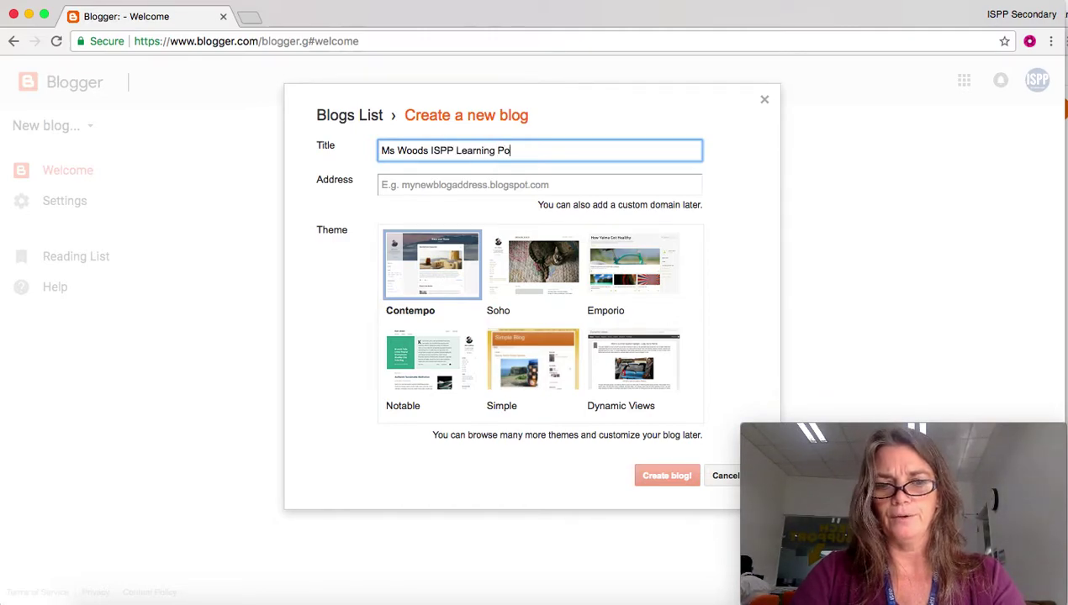
{"action": "type", "text": "rtfolio"}
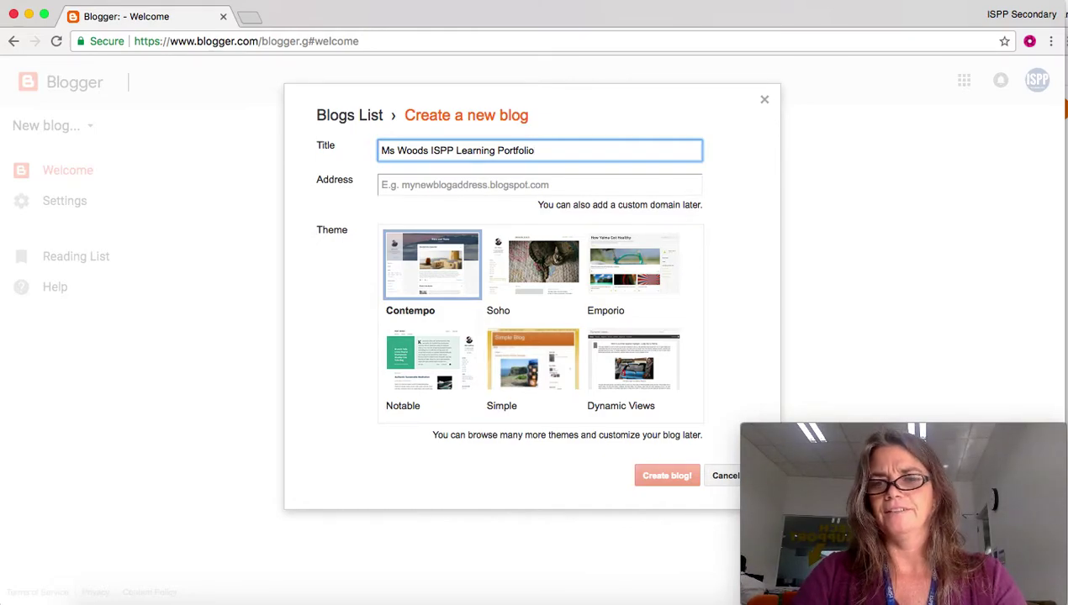
Replace the word "Portfolio" in the blog title with "Journey".
{"action": "key", "text": "BackSpace"}
{"action": "key", "text": "BackSpace"}
{"action": "key", "text": "BackSpace"}
{"action": "key", "text": "BackSpace"}
{"action": "key", "text": "BackSpace"}
{"action": "key", "text": "BackSpace"}
{"action": "key", "text": "BackSpace"}
{"action": "key", "text": "BackSpace"}
{"action": "key", "text": "BackSpace"}
{"action": "key", "text": "BackSpace"}
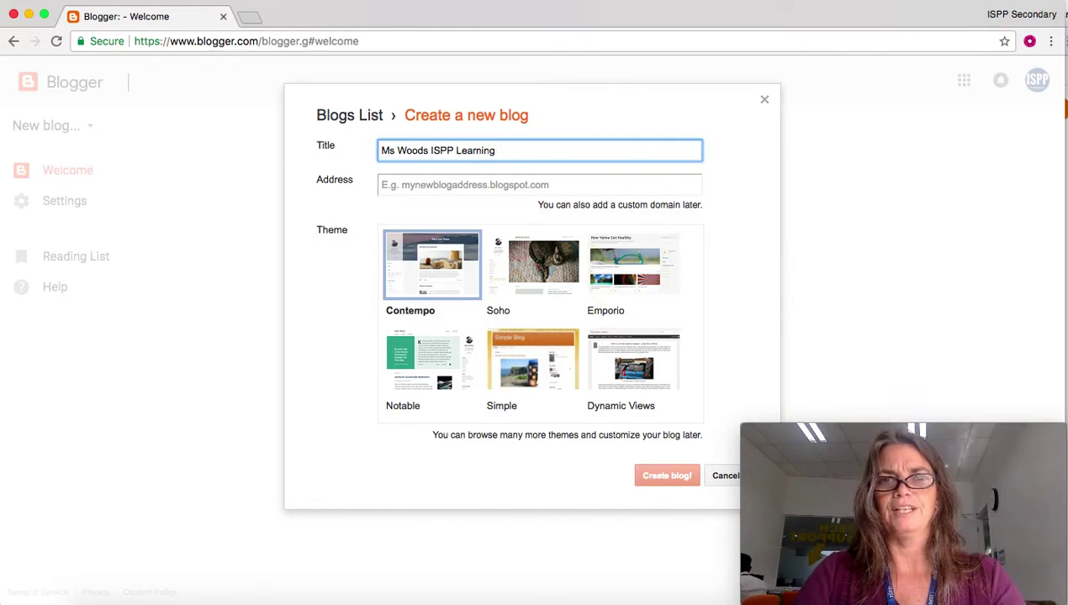
{"action": "type", "text": "Journey"}
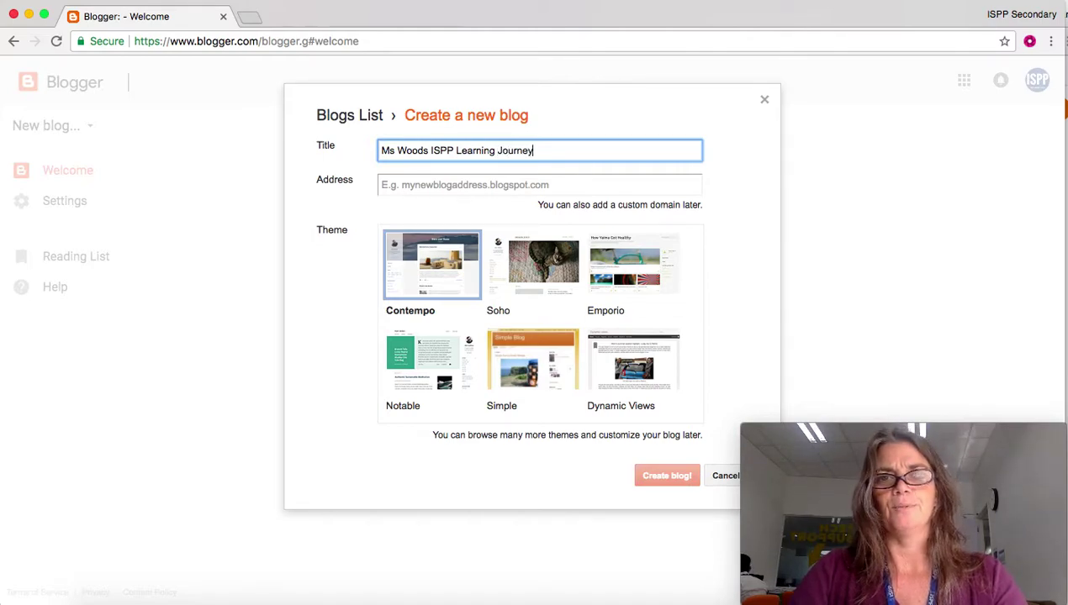
Set the blog address to the teacher's name followed by "ispplearningjourney", all lowercase without spaces, and accept the suggested blogspot.com address.
{"action": "left_click", "coordinate": [409, 186]}
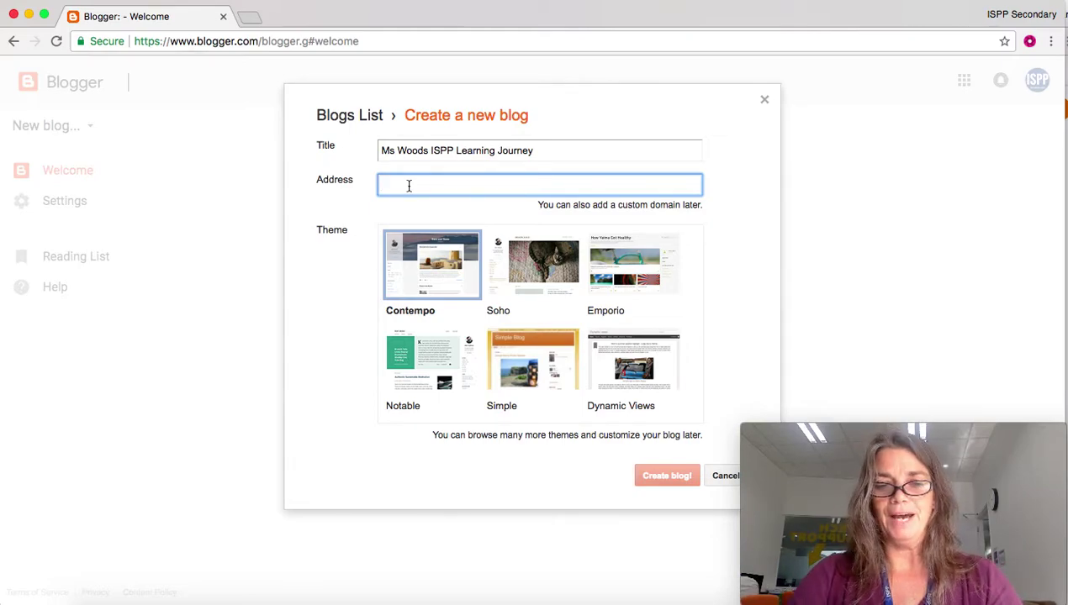
{"action": "type", "text": "mswoods"}
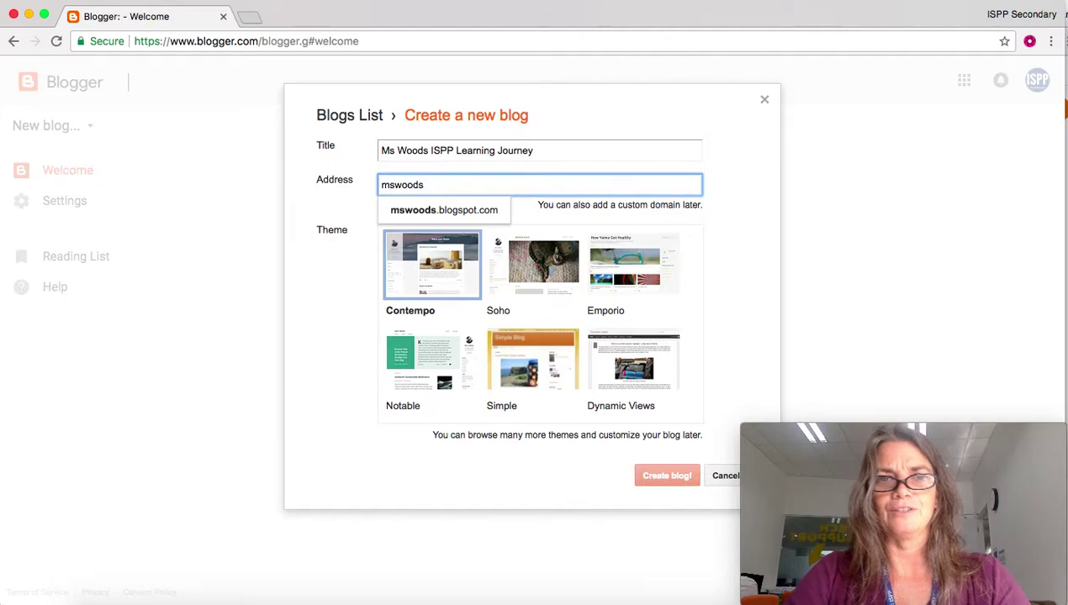
{"action": "type", "text": "ispplearning"}
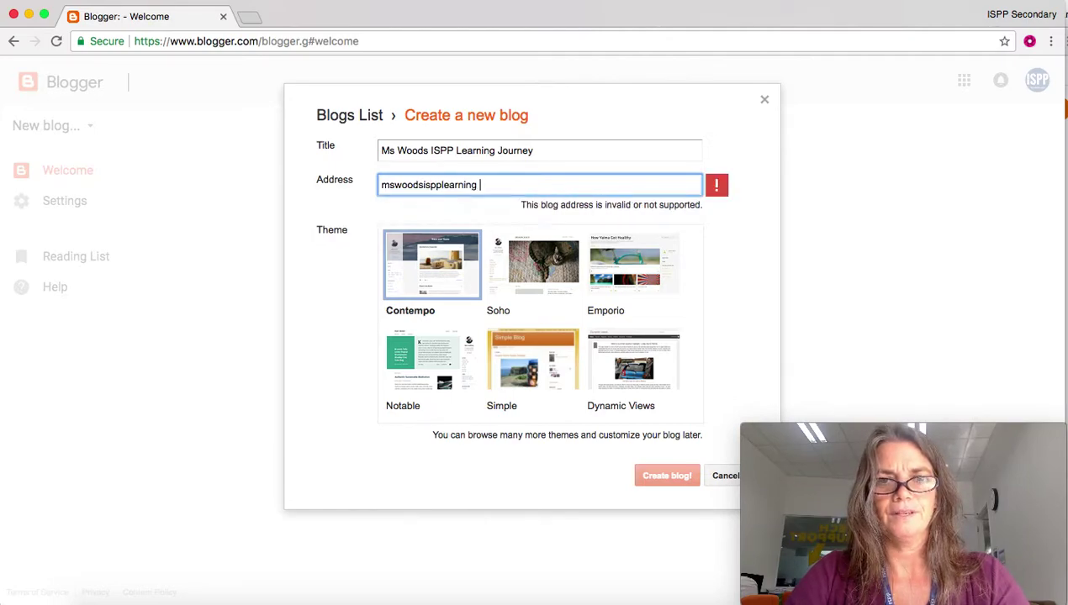
{"action": "key", "text": "BackSpace"}
{"action": "type", "text": "jour"}
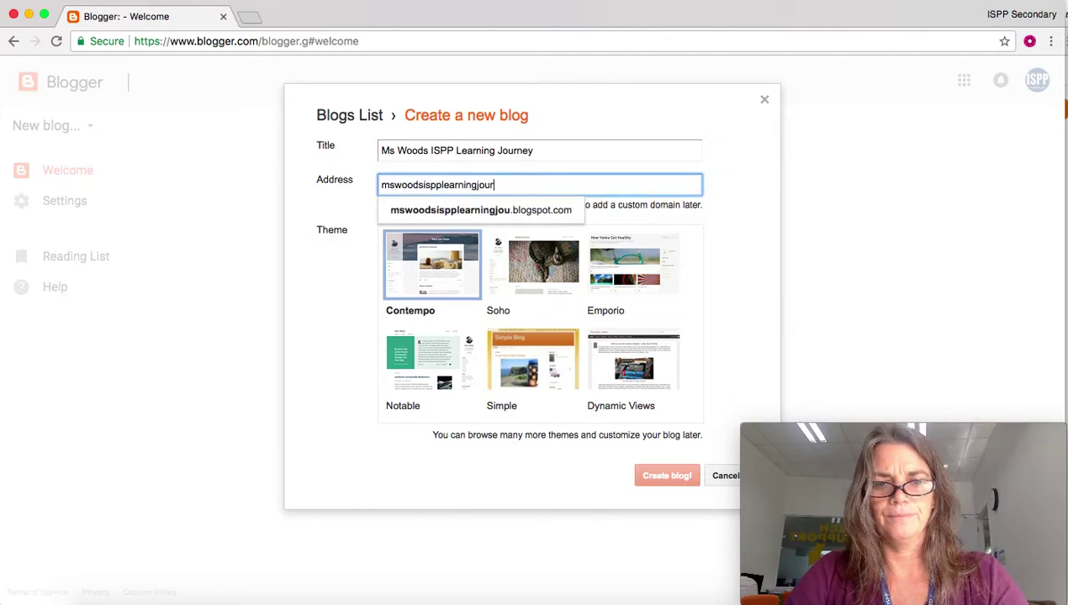
{"action": "type", "text": "ney"}
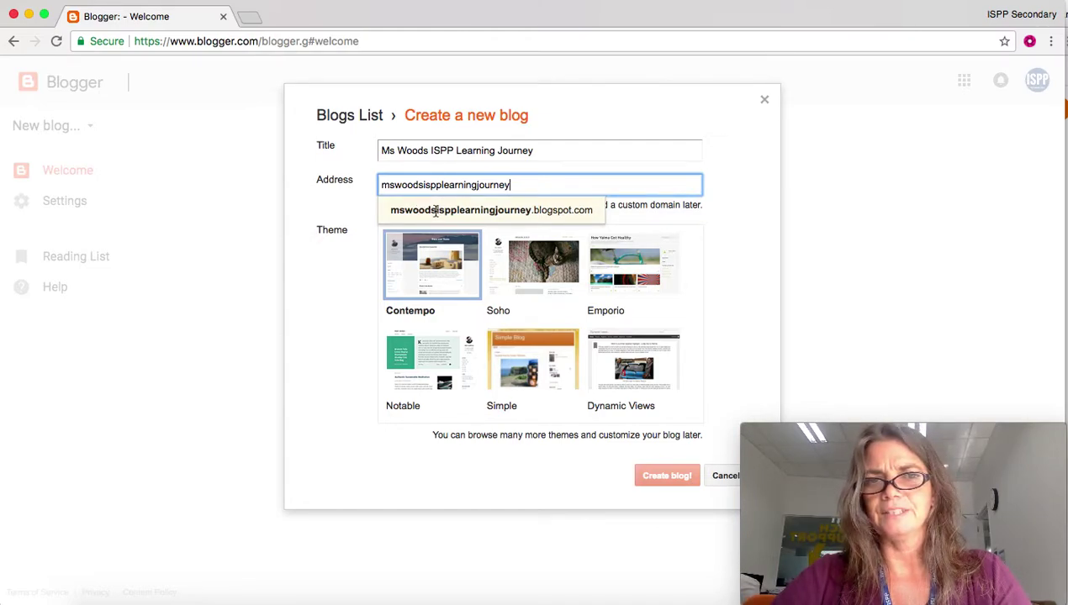
{"action": "left_click", "coordinate": [436, 210]}
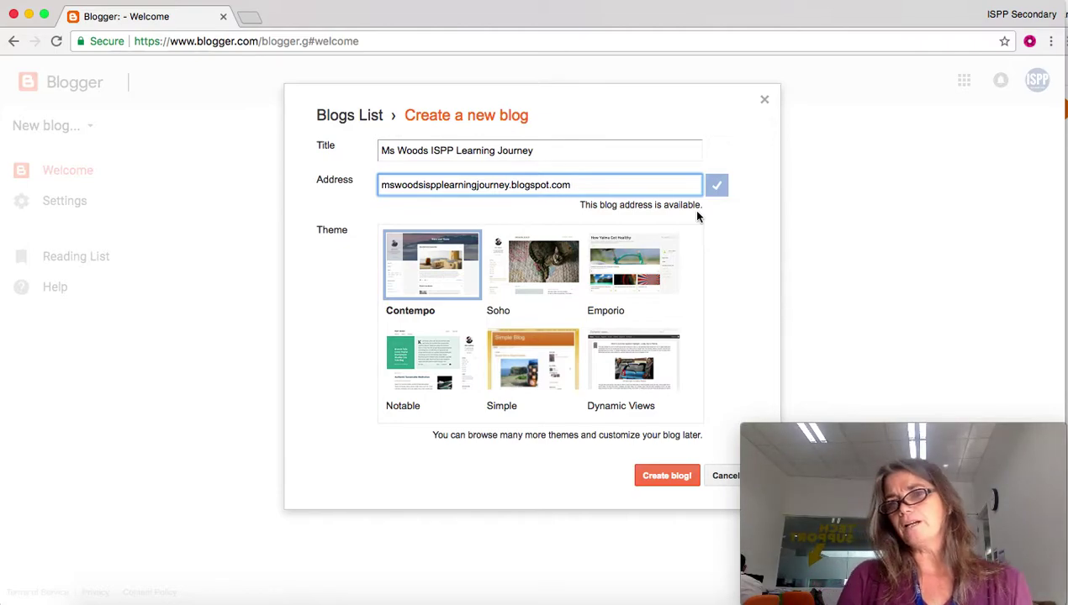
Try a space after the teacher's name in the blog address and remove it again.
{"action": "left_click", "coordinate": [420, 186]}
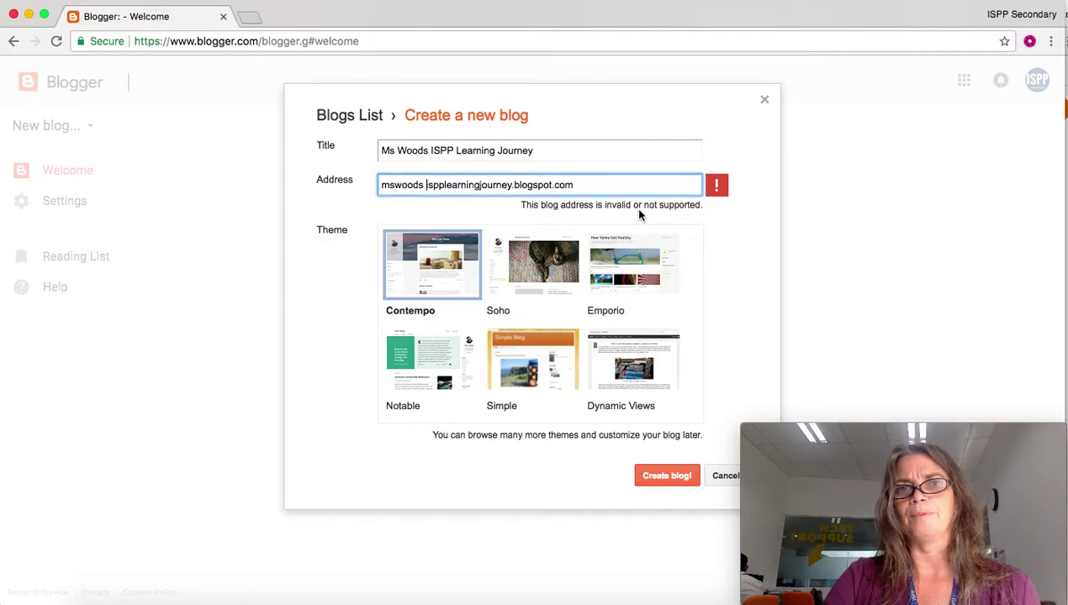
{"action": "key", "text": "BackSpace"}
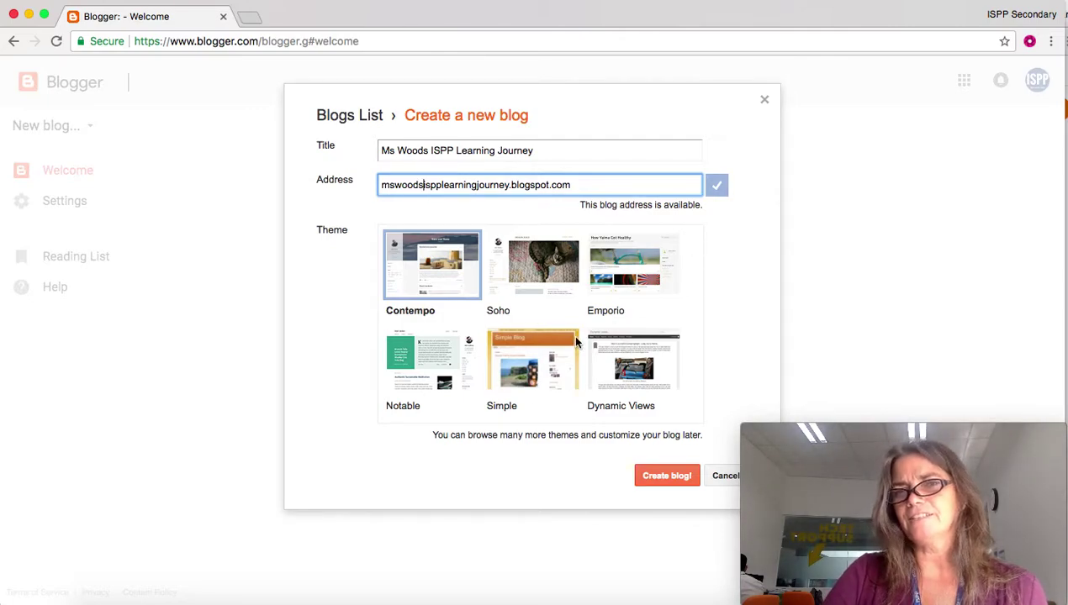
Choose the Contempo theme and create the blog.
{"action": "scroll", "coordinate": [572, 336], "scroll_direction": "down", "scroll_amount": 2}
{"action": "scroll", "coordinate": [576, 341], "scroll_direction": "up", "scroll_amount": 3}
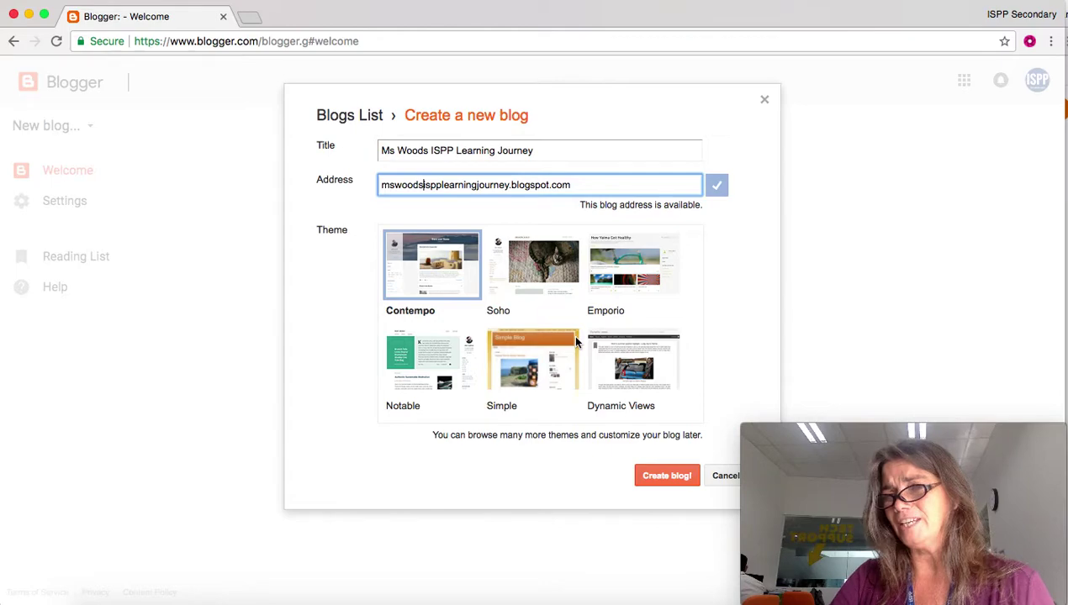
{"action": "left_click", "coordinate": [411, 280]}
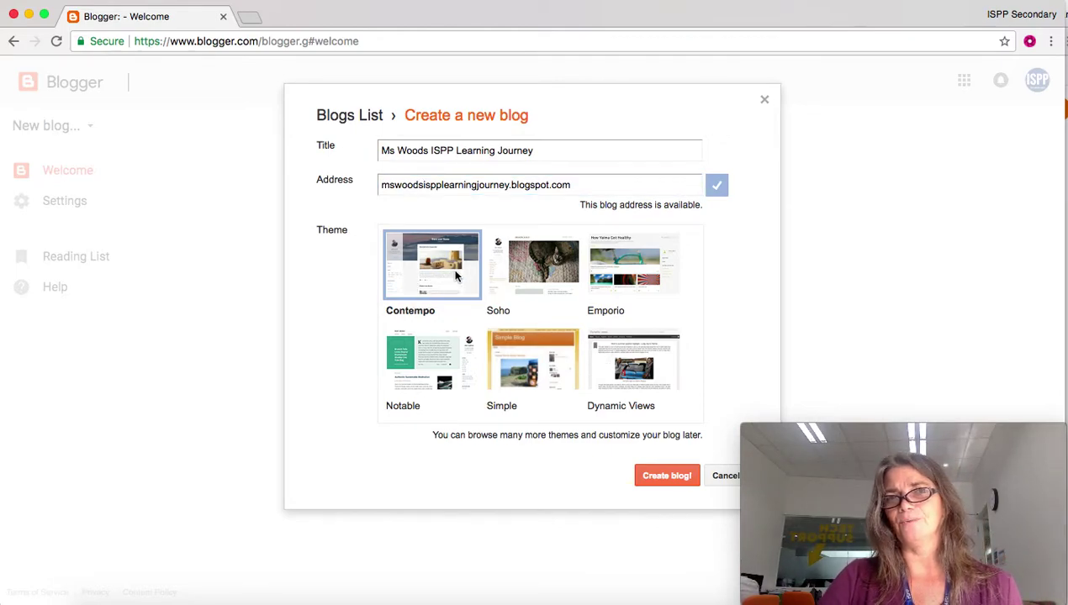
{"action": "left_click", "coordinate": [660, 476]}
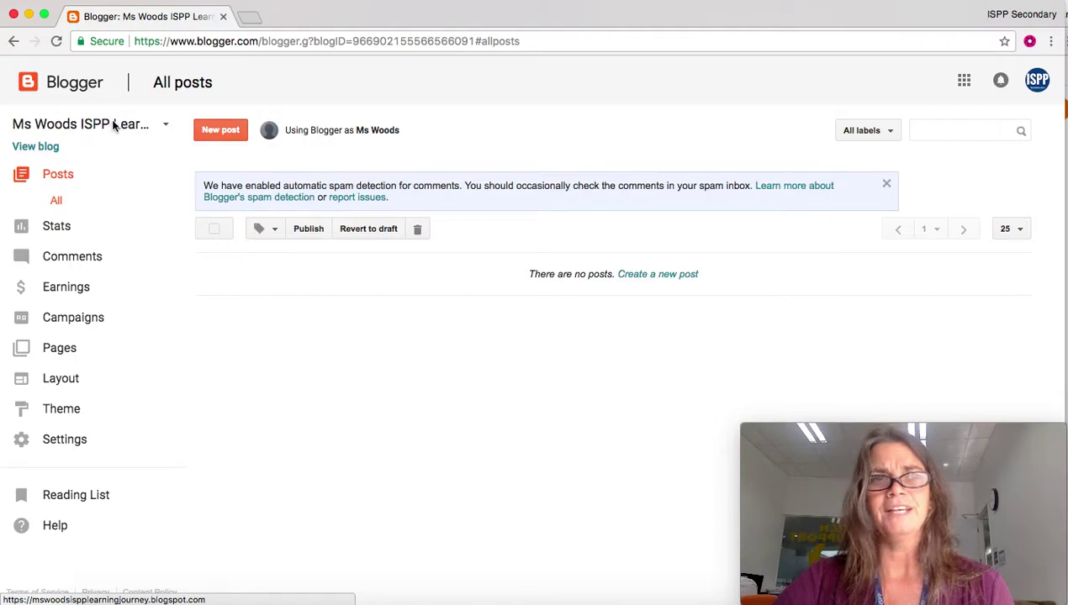
View the list of existing blogs and close it again.
{"action": "left_click", "coordinate": [165, 124]}
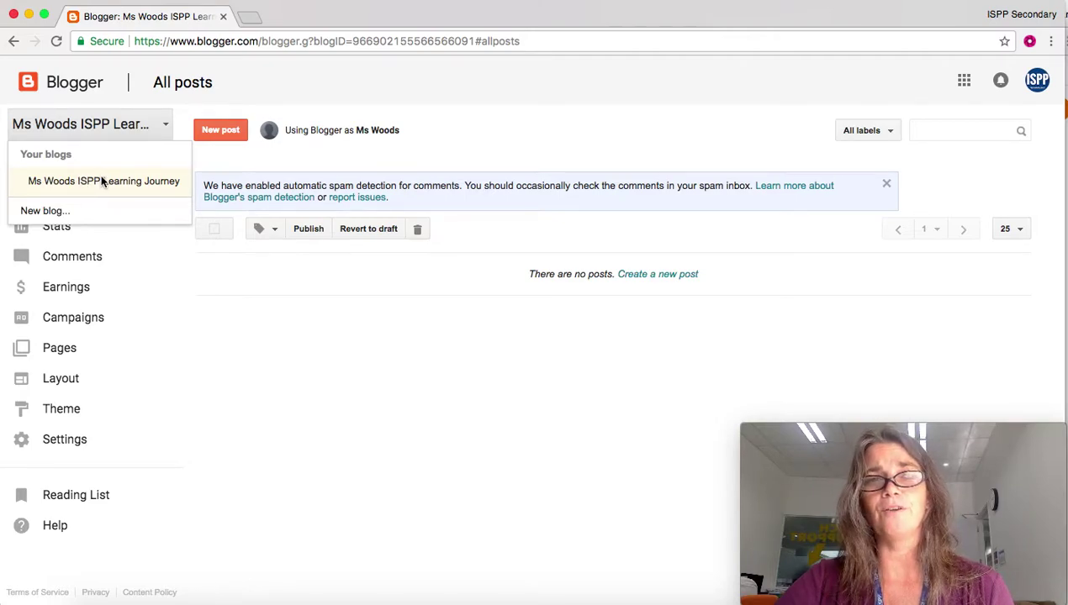
{"action": "left_click", "coordinate": [138, 120]}
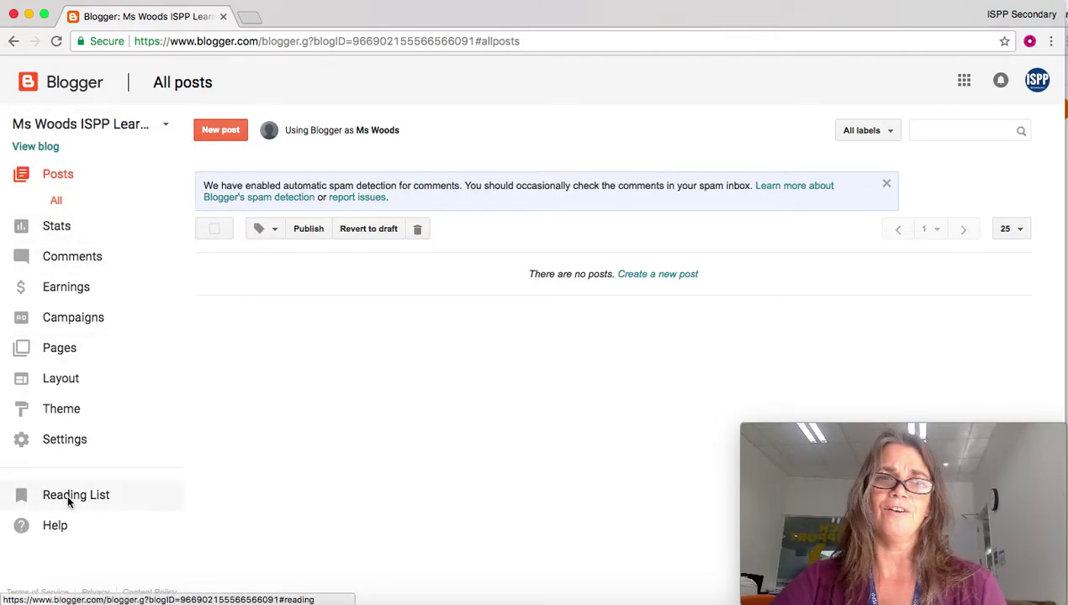